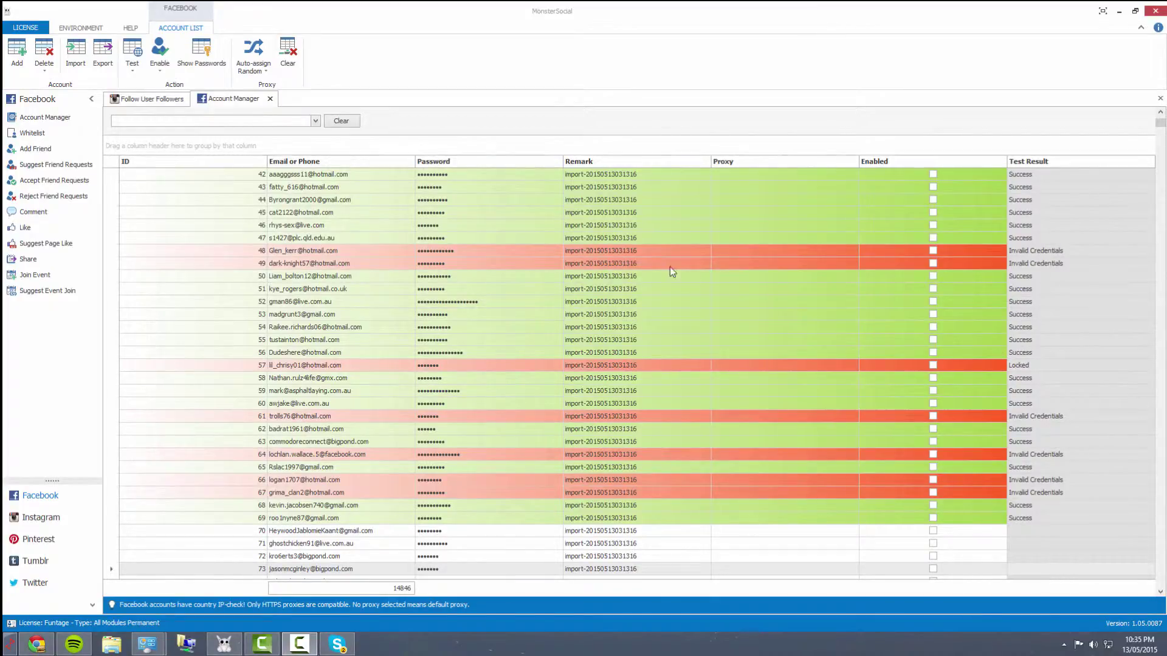
Enable accounts 50 and 51 and start a Like task listing both as Idle at 0%.
click(261, 532)
scroll(249, 469, down, 6)
scroll(246, 465, down, 3)
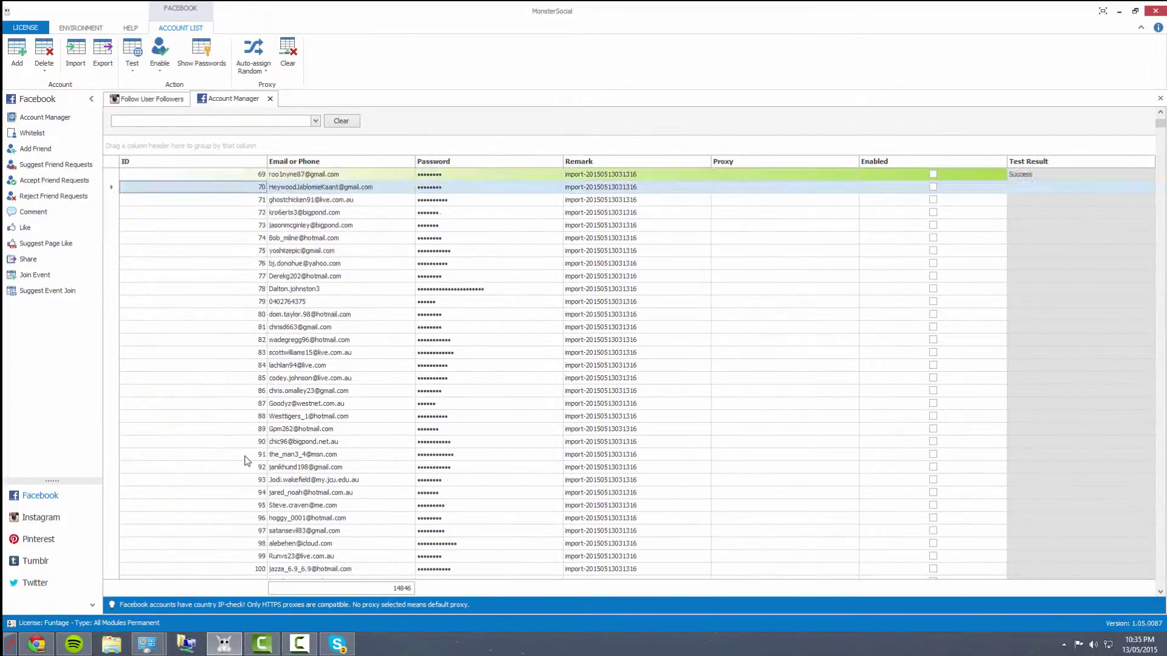
scroll(245, 460, up, 2)
scroll(245, 461, up, 9)
click(257, 356)
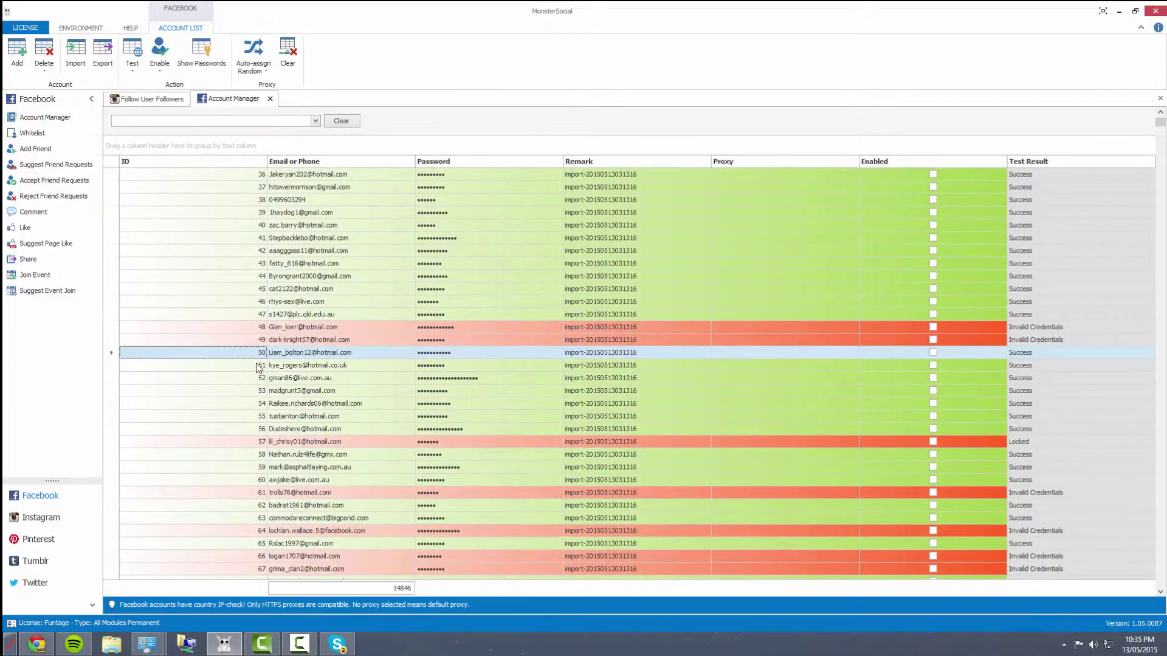
shift+click(260, 368)
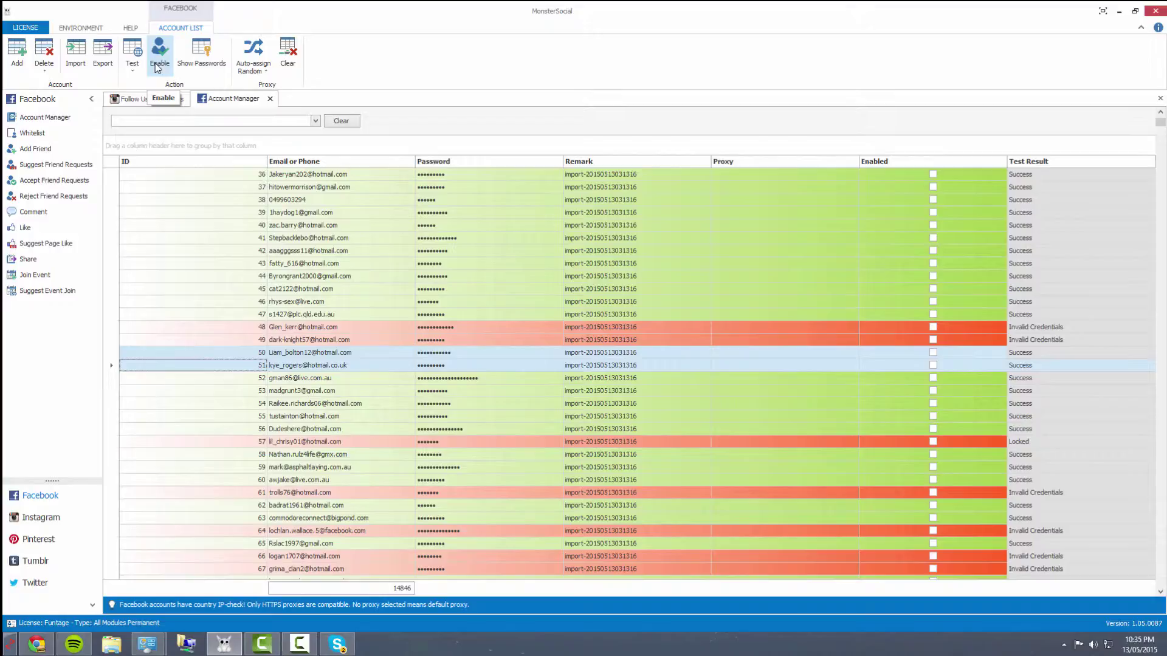
click(165, 72)
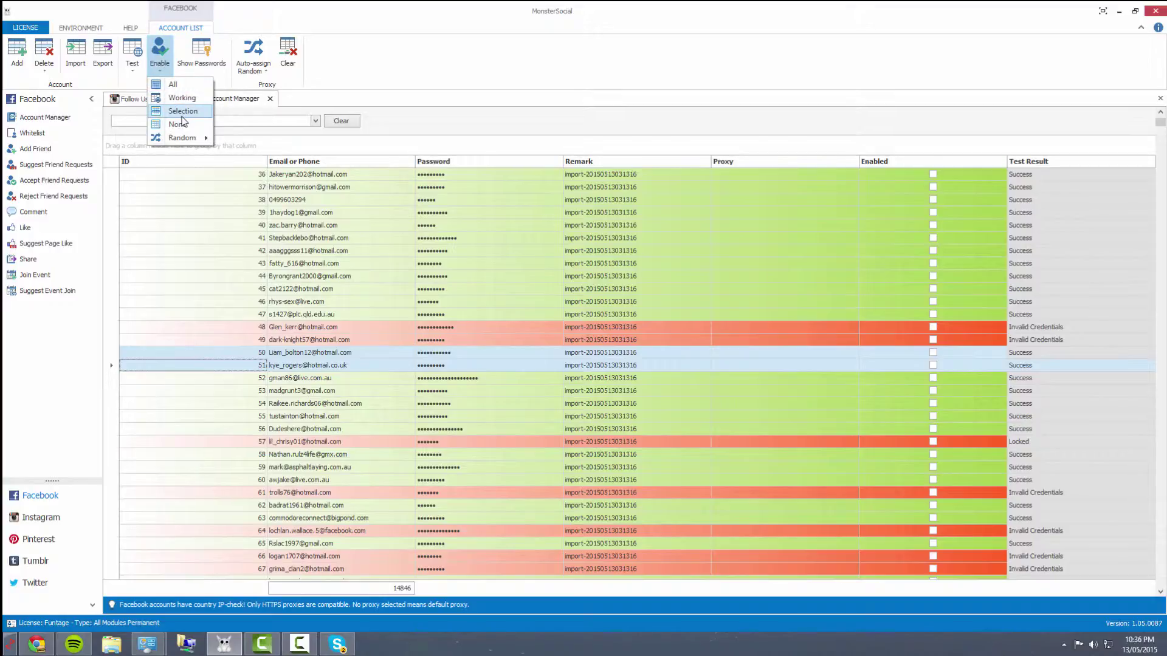
click(183, 117)
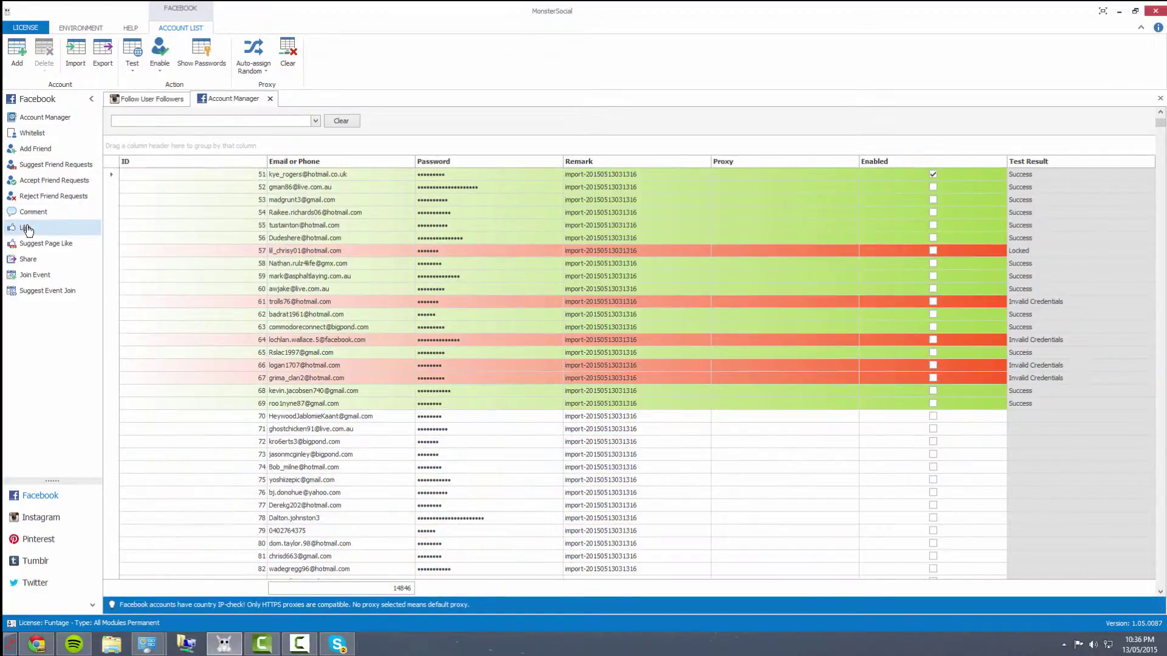
click(25, 227)
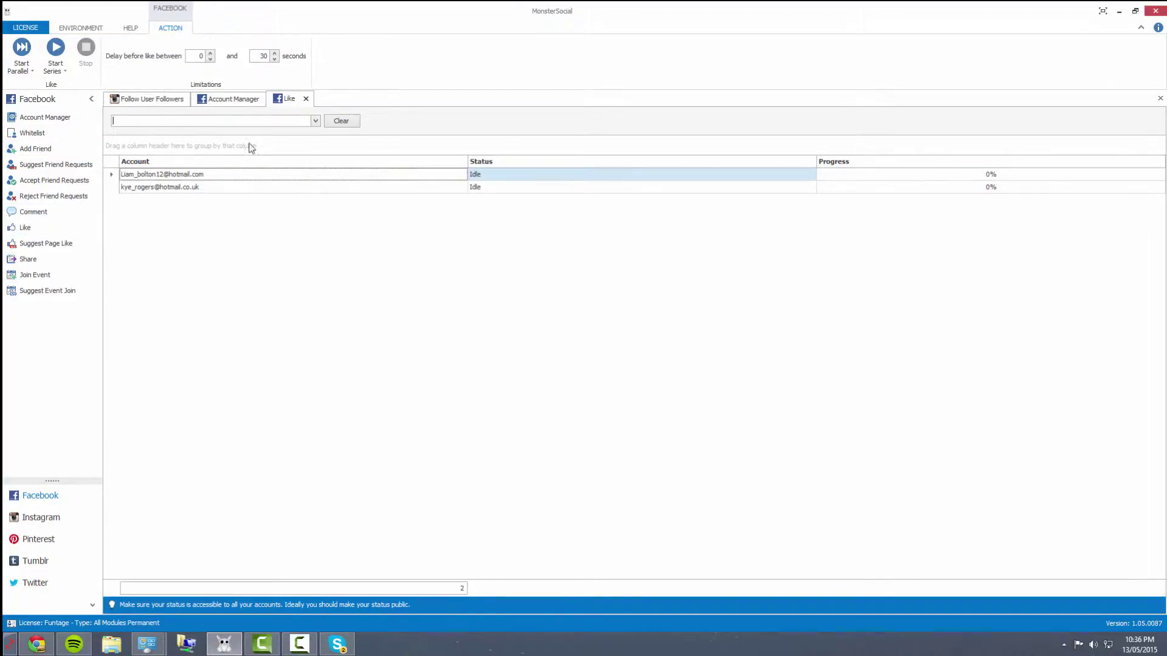
Back in the account list, enable accounts 52 and 53 and start a second Like task for them.
click(215, 102)
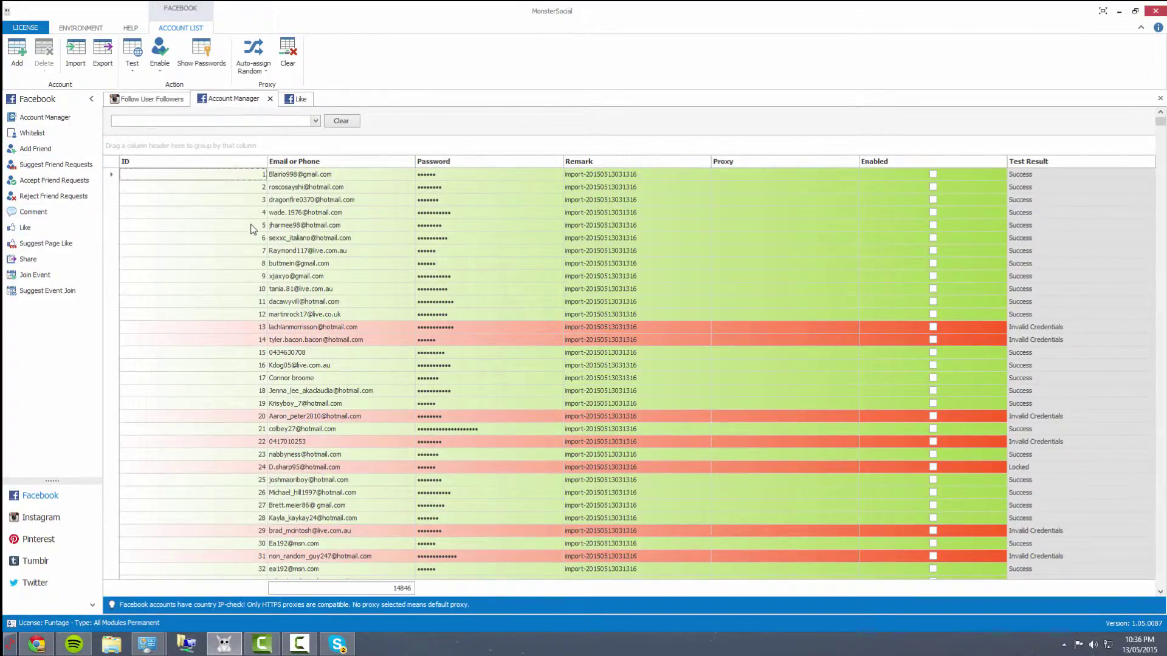
scroll(257, 246, down, 1)
scroll(244, 323, down, 3)
scroll(251, 346, down, 4)
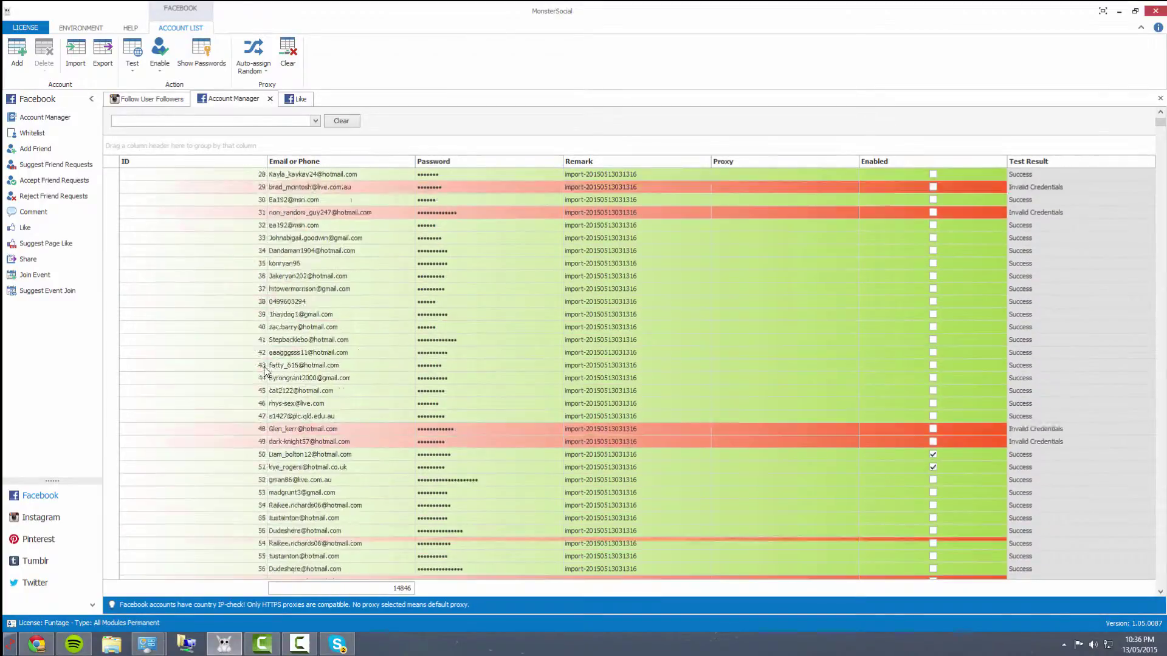
scroll(255, 372, down, 4)
click(256, 371)
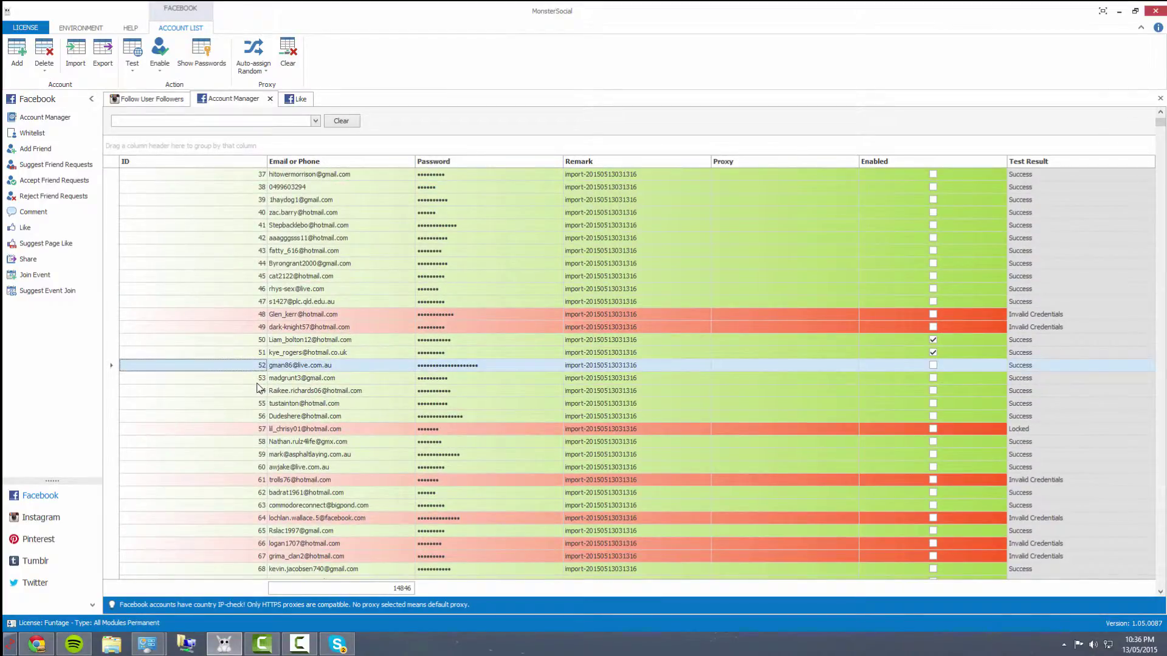
shift+click(259, 380)
click(158, 63)
click(173, 111)
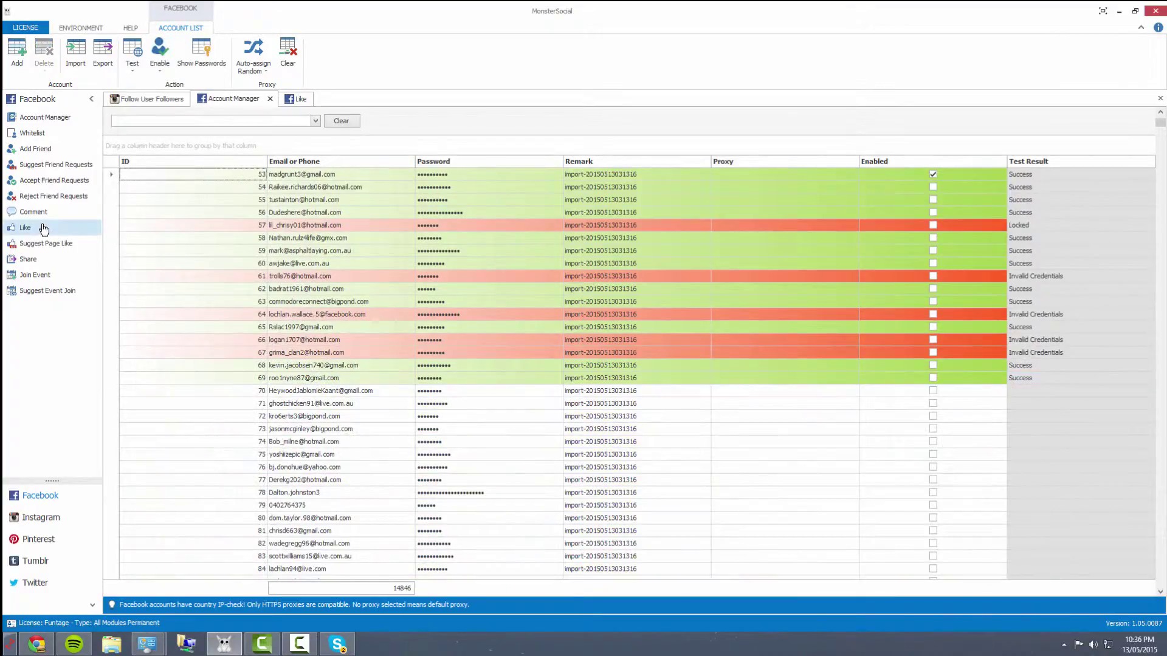
click(42, 229)
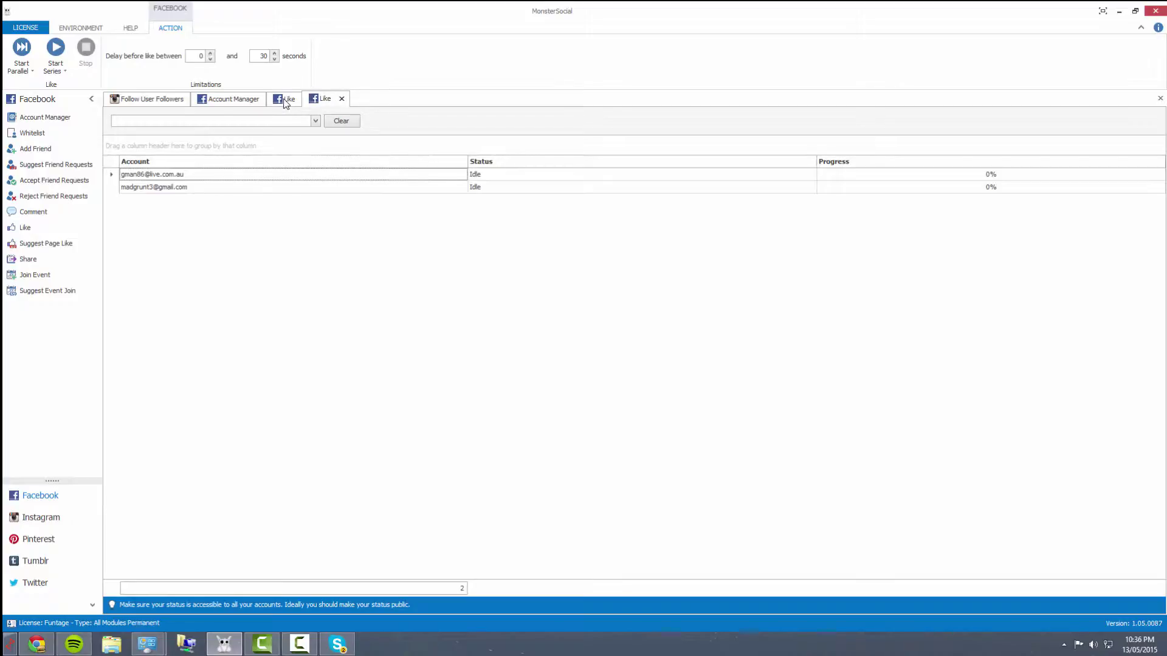
Open a Suggest Event Join task and move between the two Like tasks.
click(325, 101)
click(50, 290)
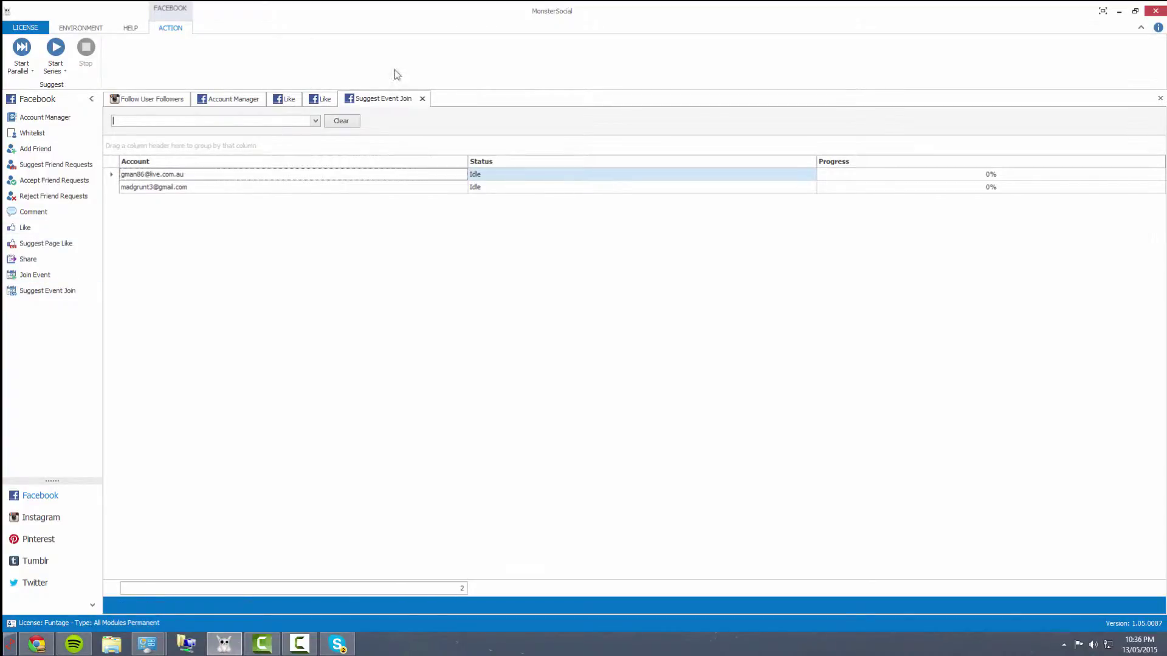
click(325, 101)
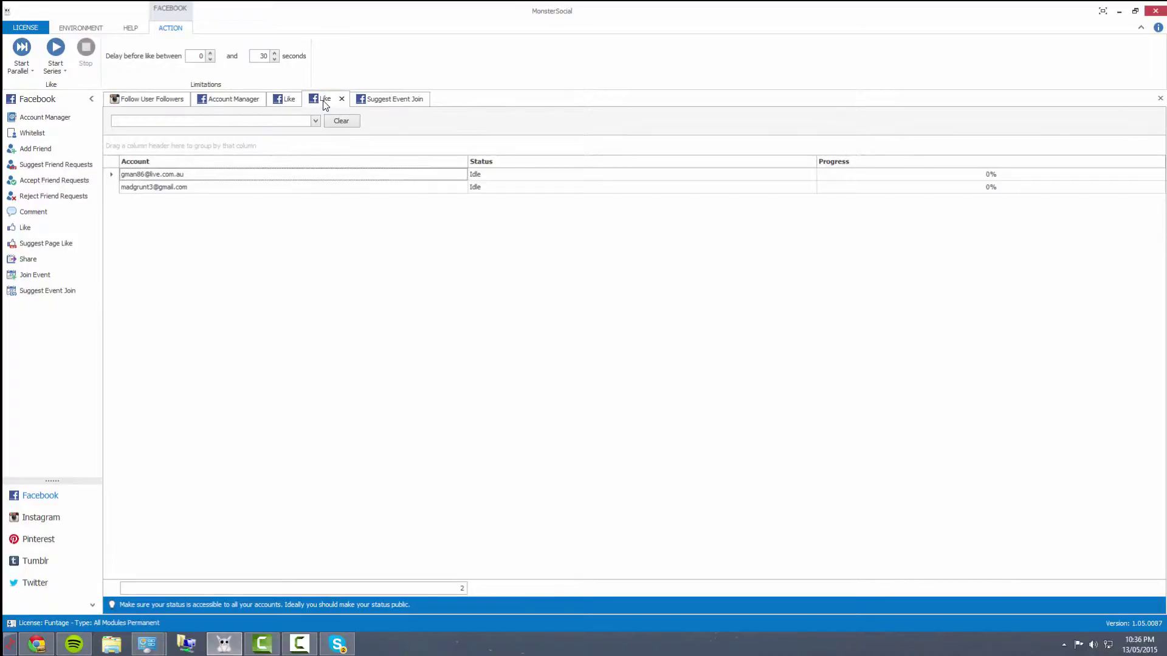
click(294, 101)
Compare the accounts in both Like tasks, then close them and the Suggest Event Join task.
click(323, 104)
click(321, 104)
click(306, 101)
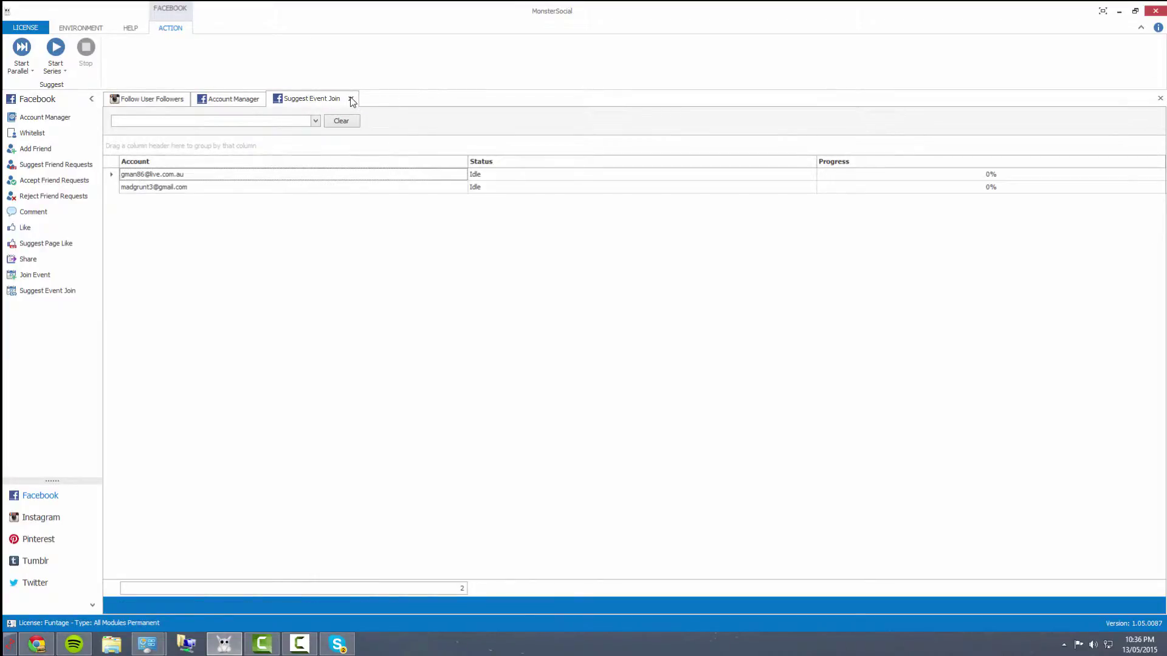
click(352, 99)
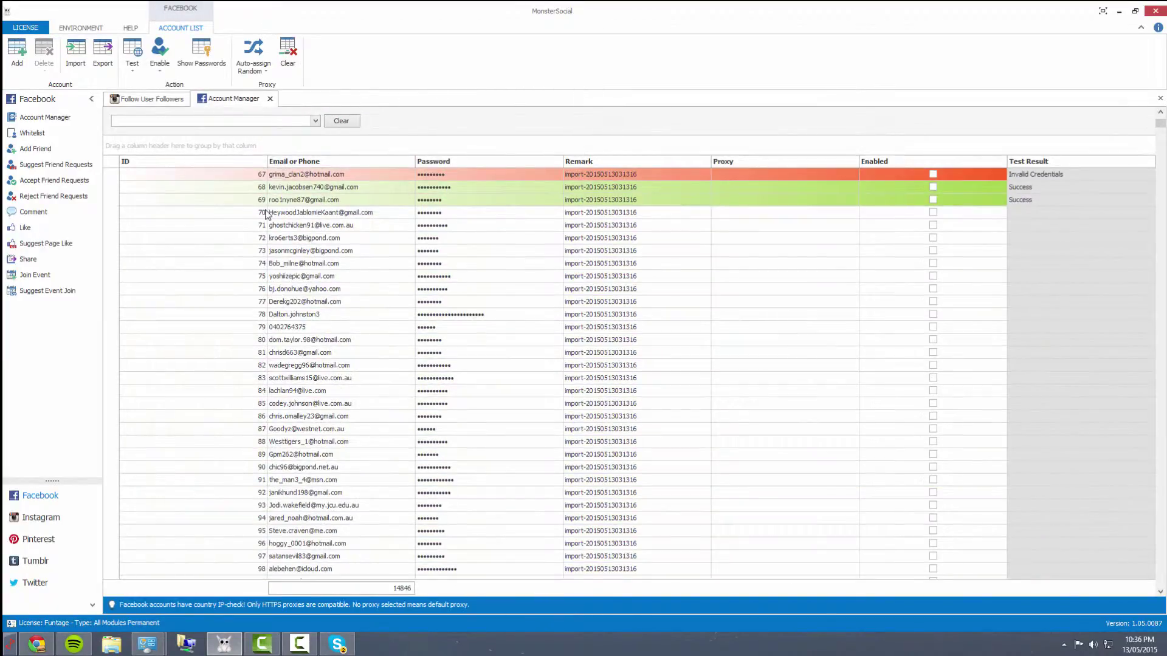
Select accounts 70 through 87 and run a login test on them.
click(265, 215)
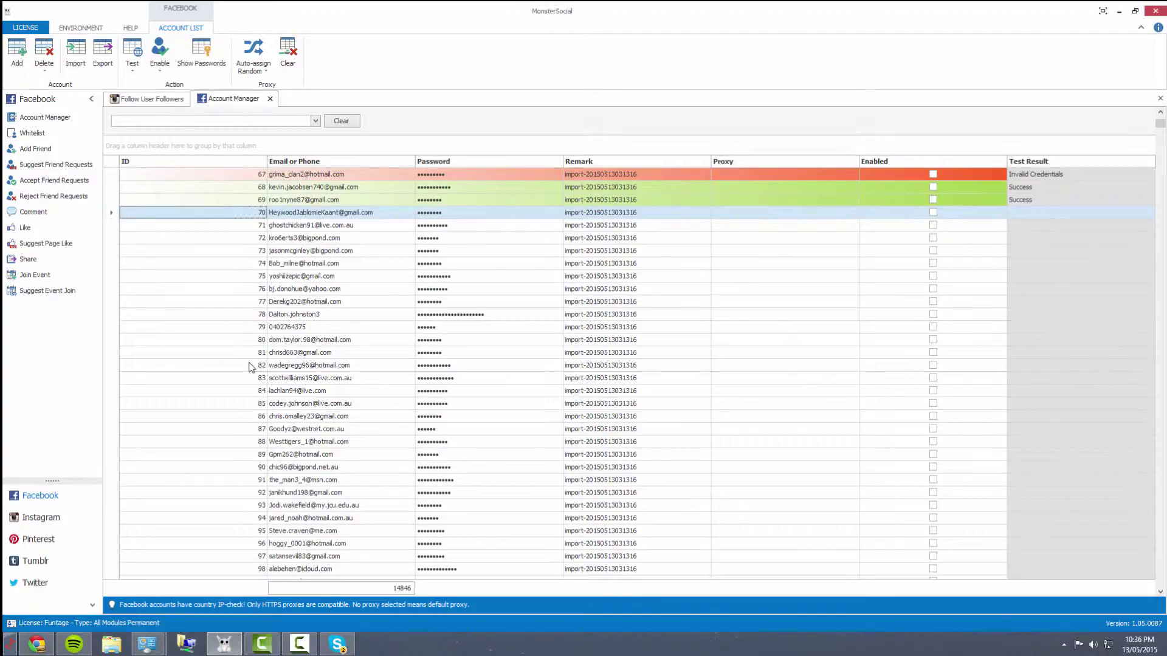
shift+click(252, 430)
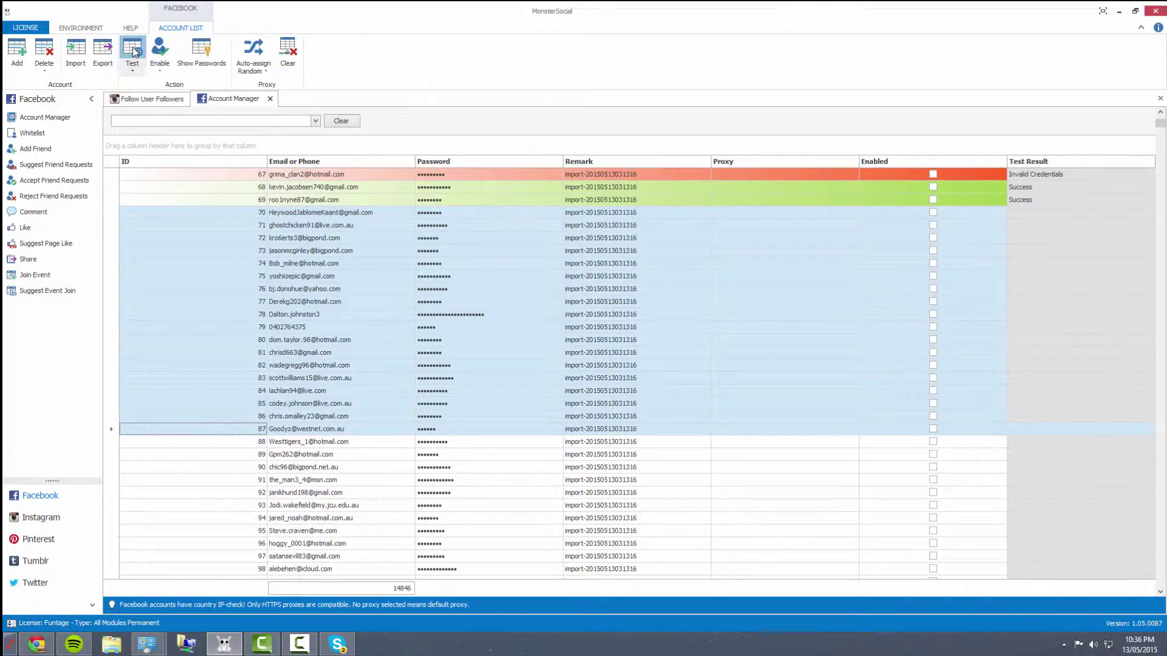
click(130, 55)
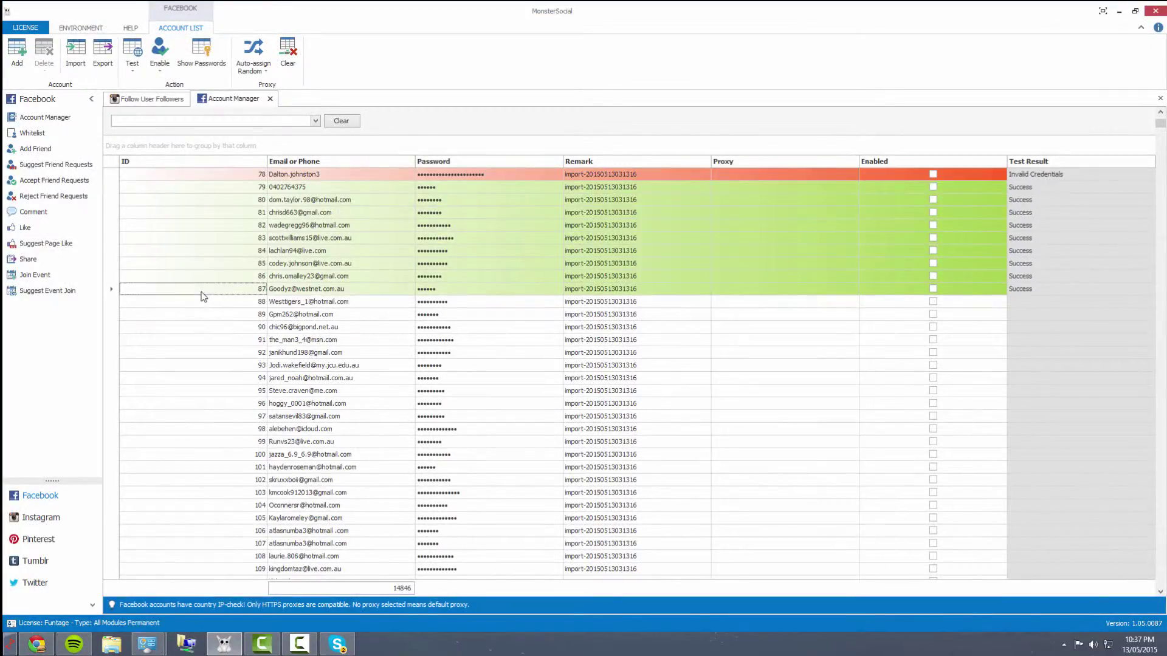
scroll(219, 324, down, 2)
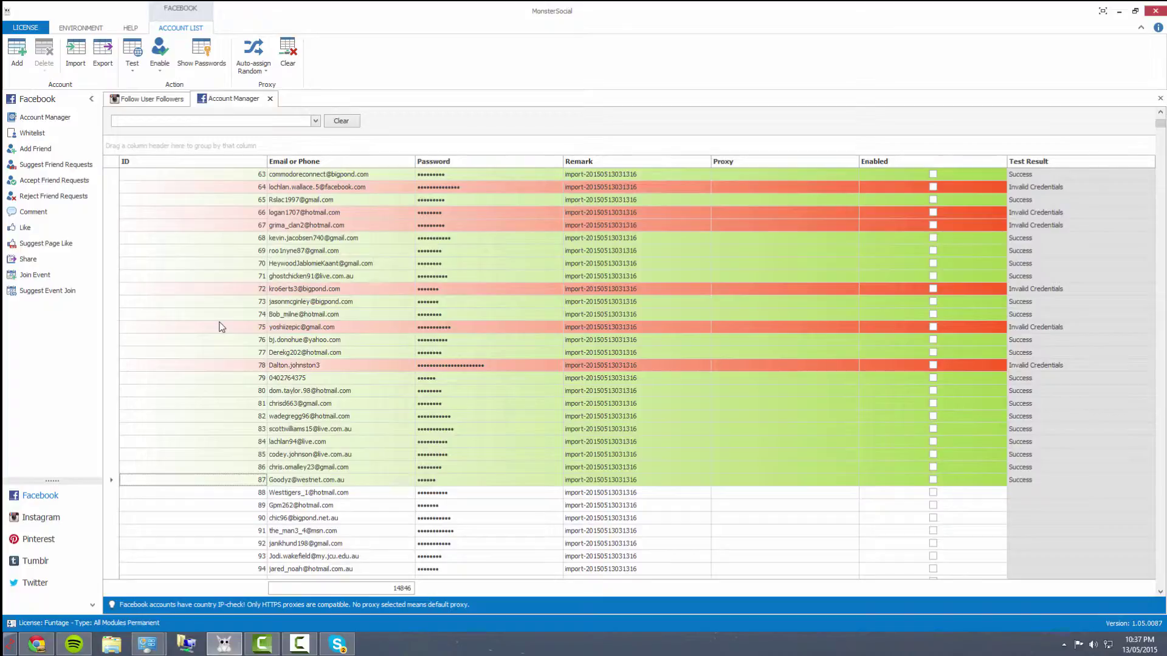
scroll(229, 334, up, 1)
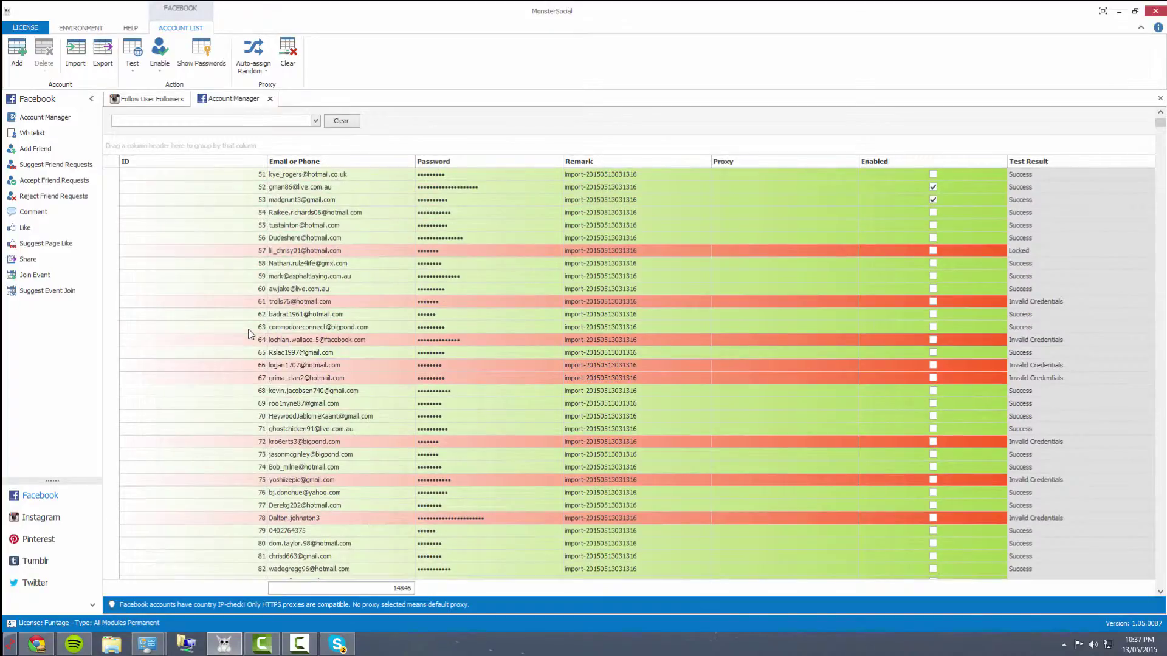
scroll(247, 330, up, 1)
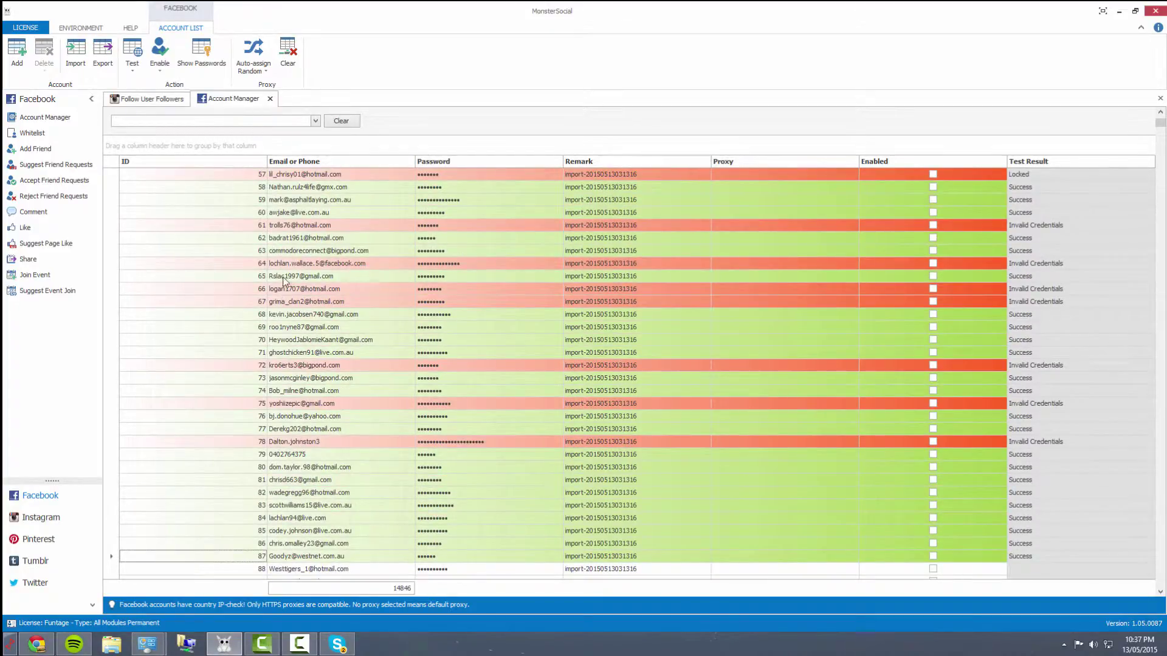
click(263, 238)
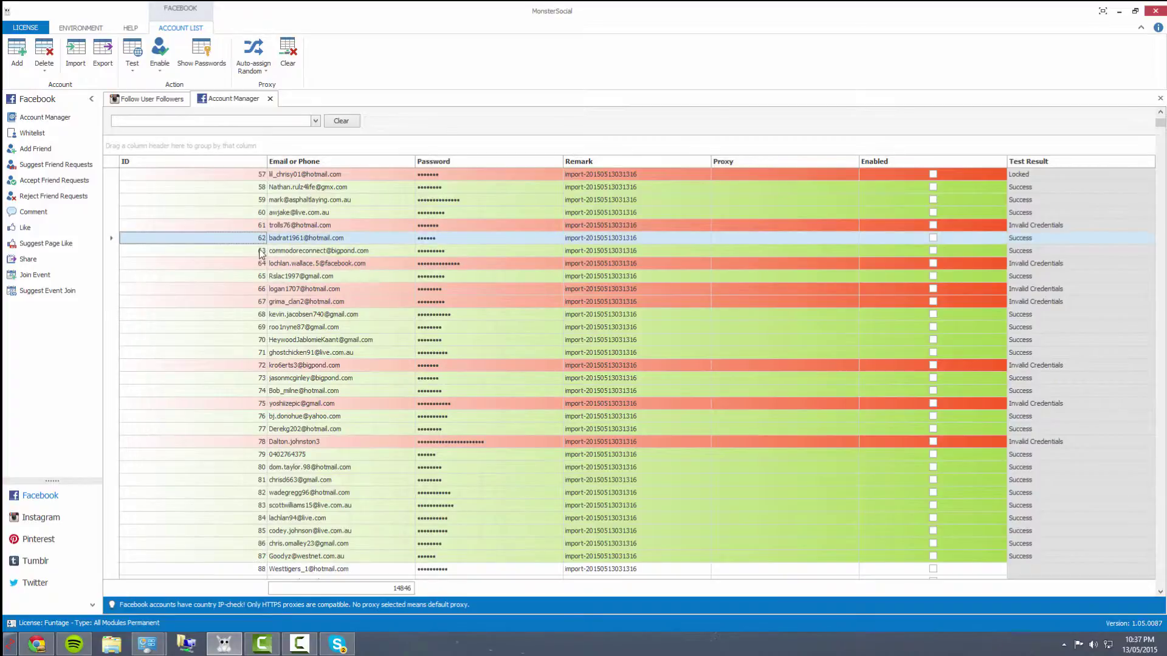
click(263, 251)
click(263, 276)
click(259, 327)
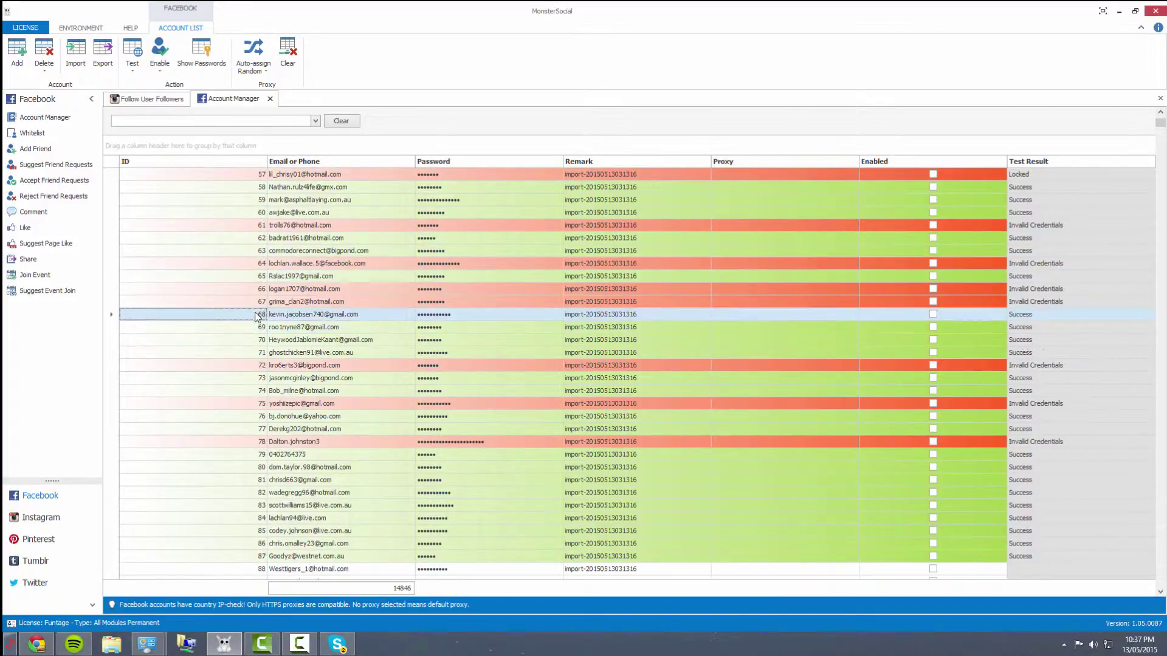
scroll(258, 344, down, 1)
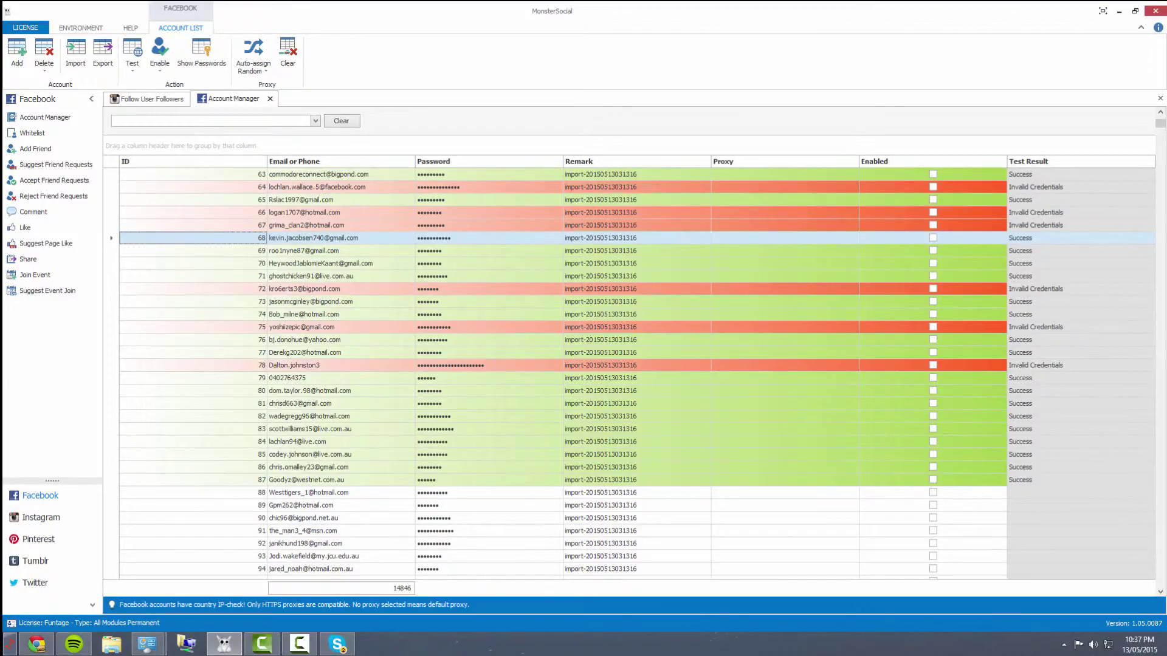
click(1085, 240)
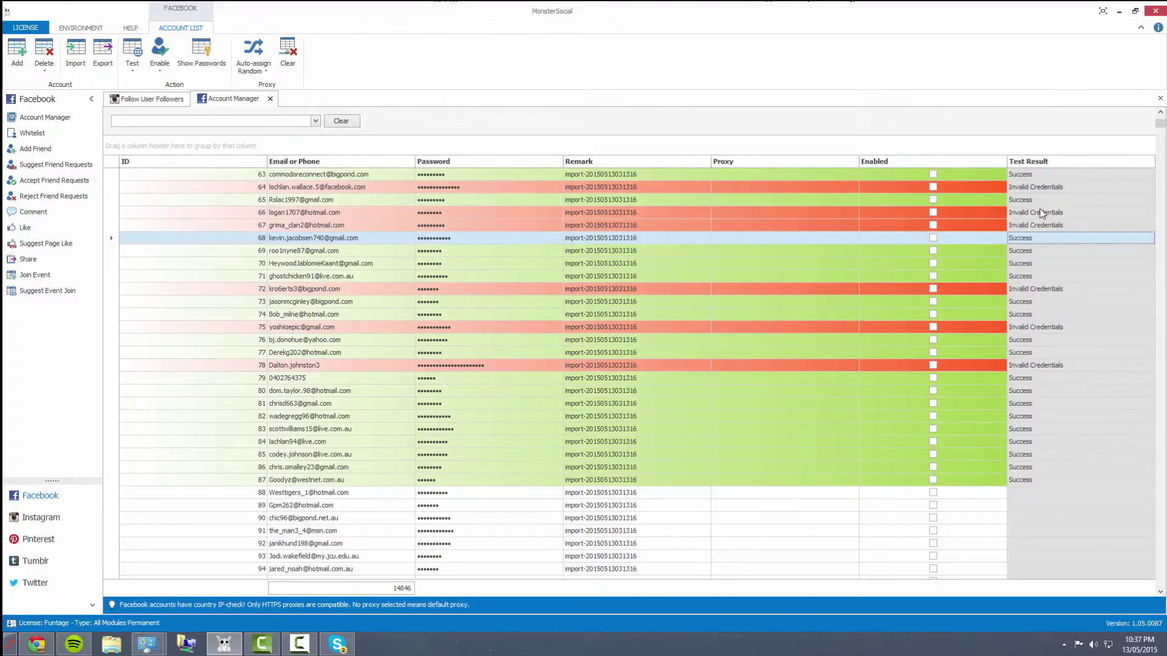
click(1022, 227)
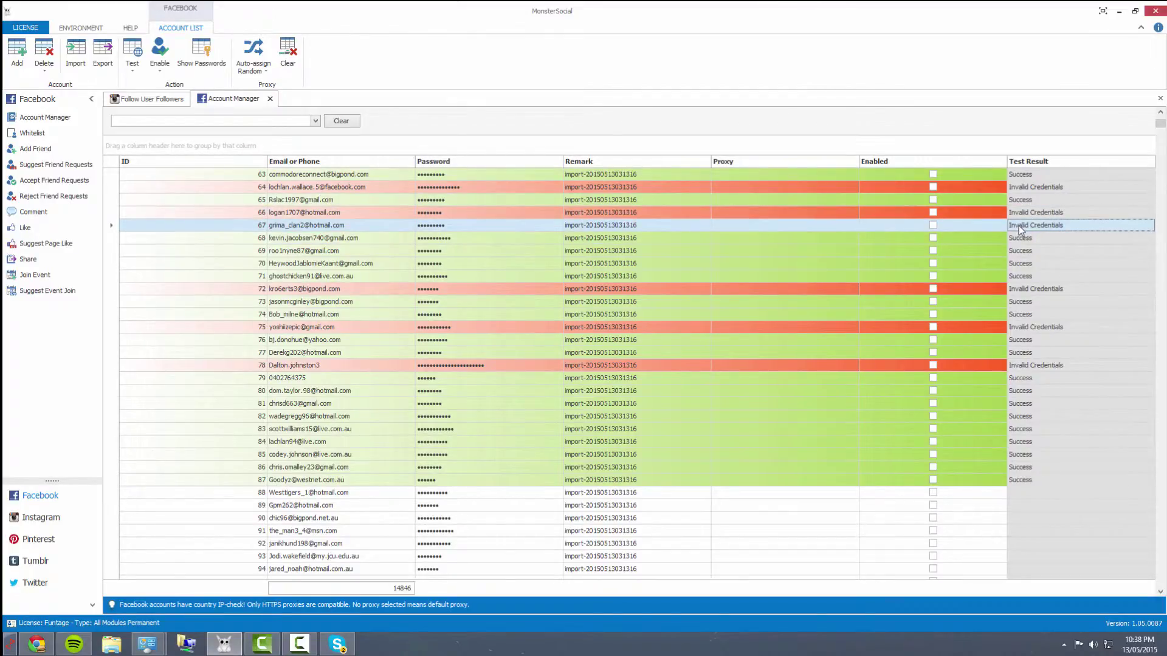
click(1005, 229)
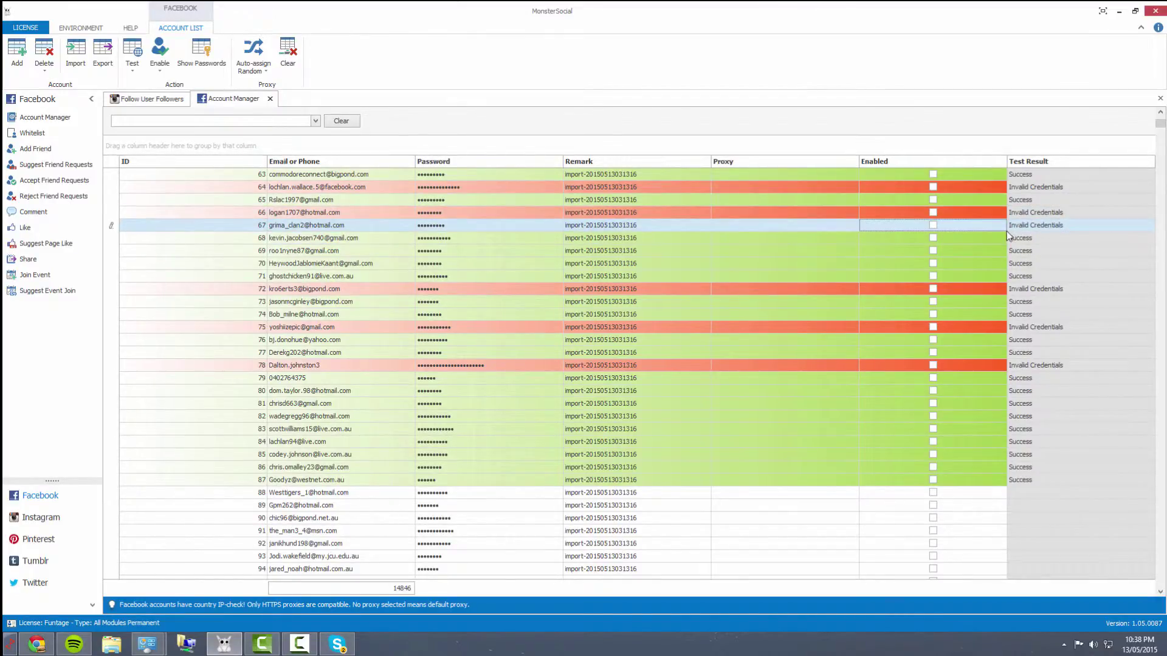